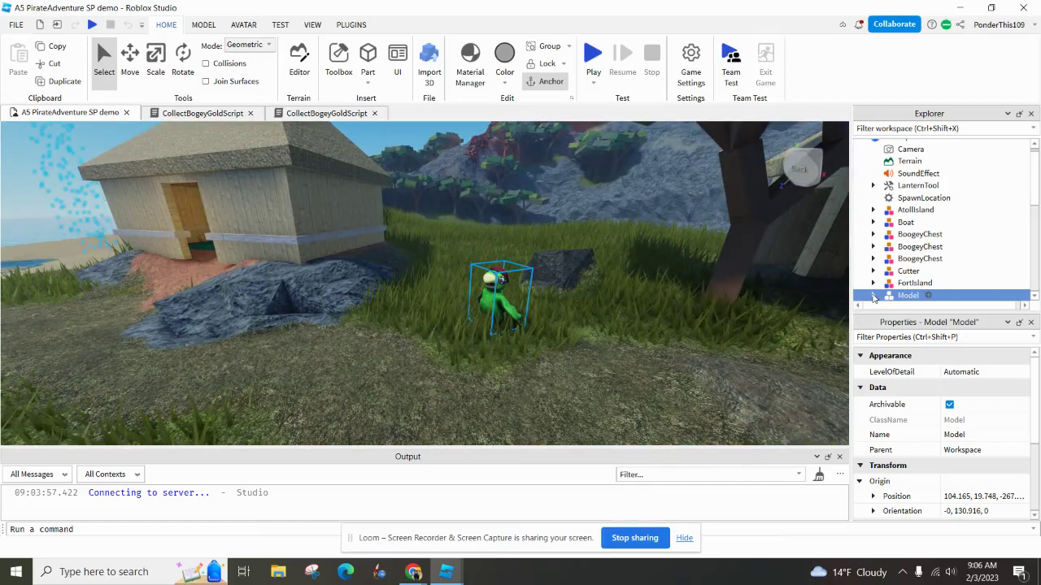
Insert a BillboardGui into the parrot's Model, with a TextLabel inside it.
click(874, 295)
scroll(925, 203, down, 1)
scroll(924, 200, down, 2)
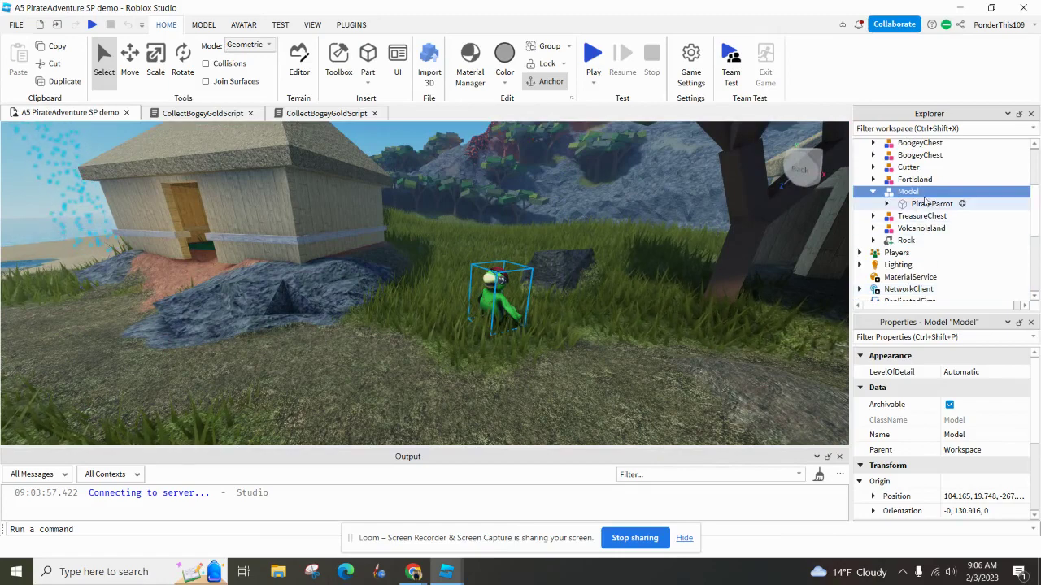
mouse_move(909, 192)
click(928, 192)
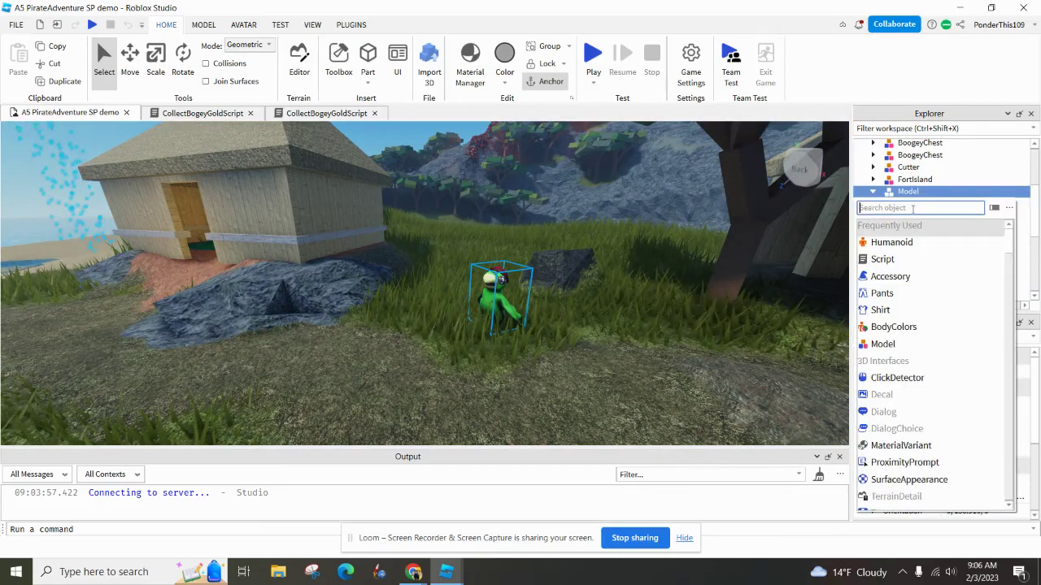
text(bil)
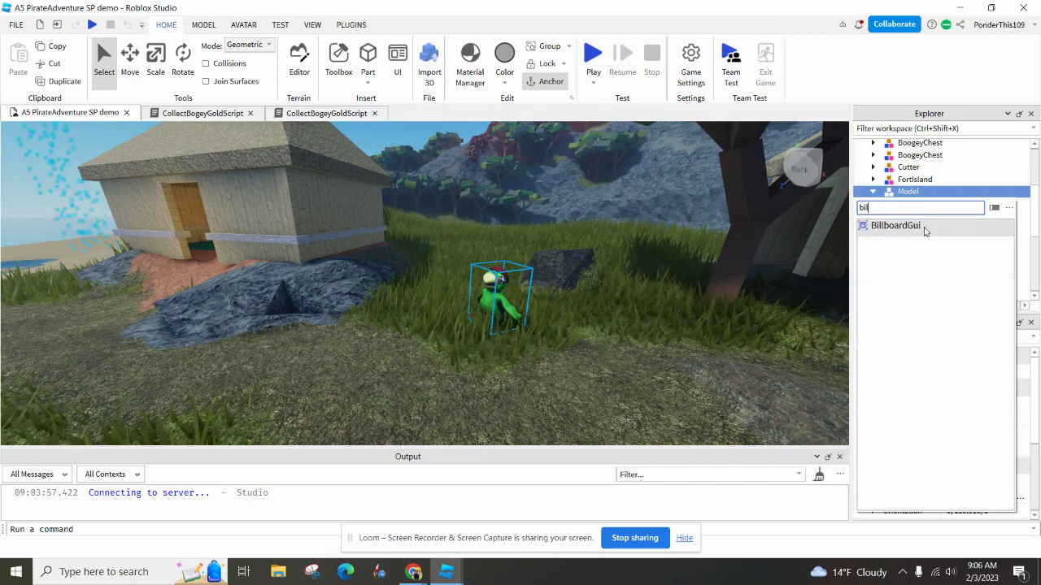
click(925, 229)
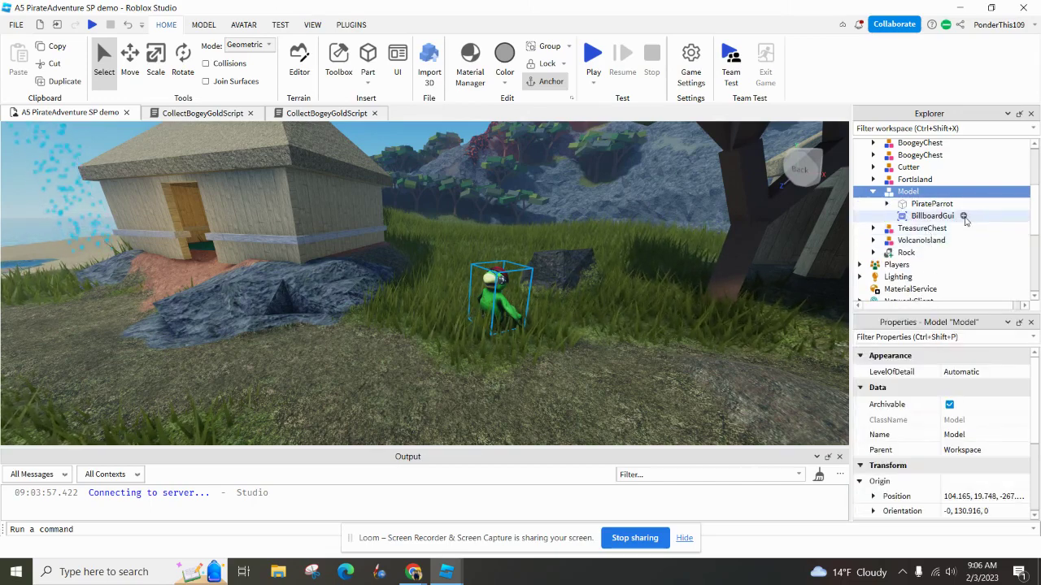
click(963, 216)
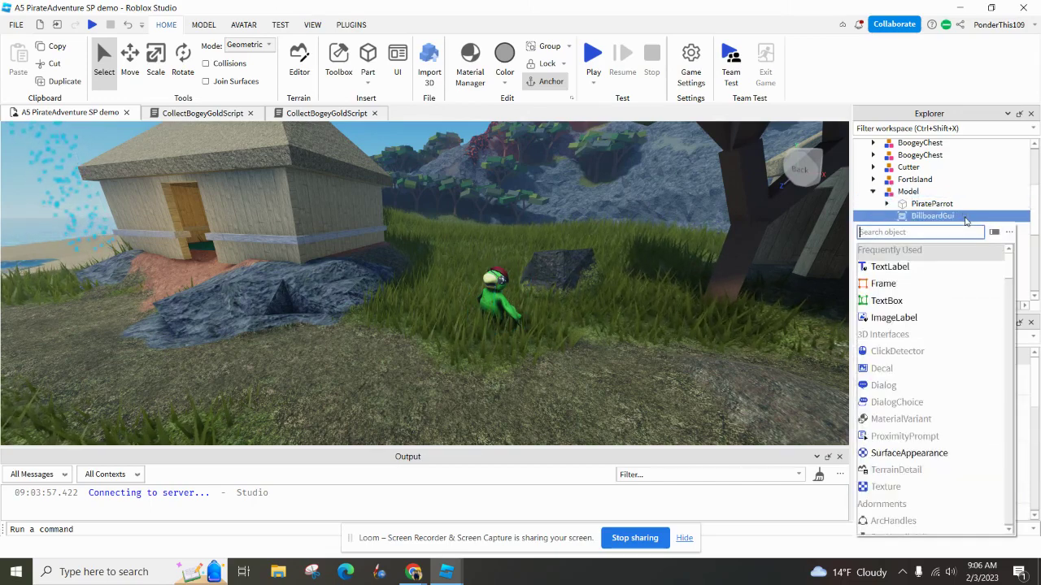
click(939, 265)
click(939, 230)
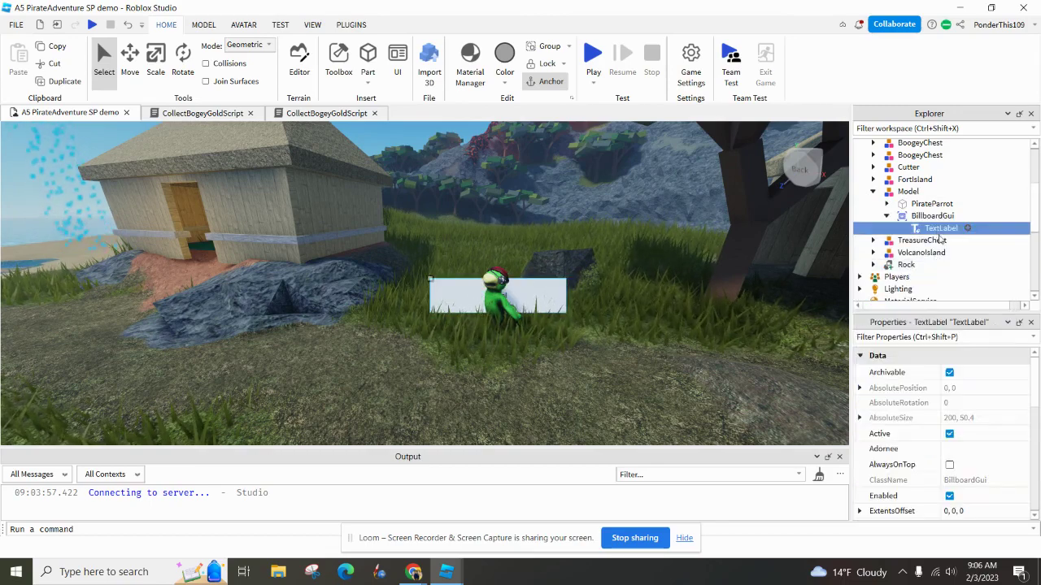
click(932, 216)
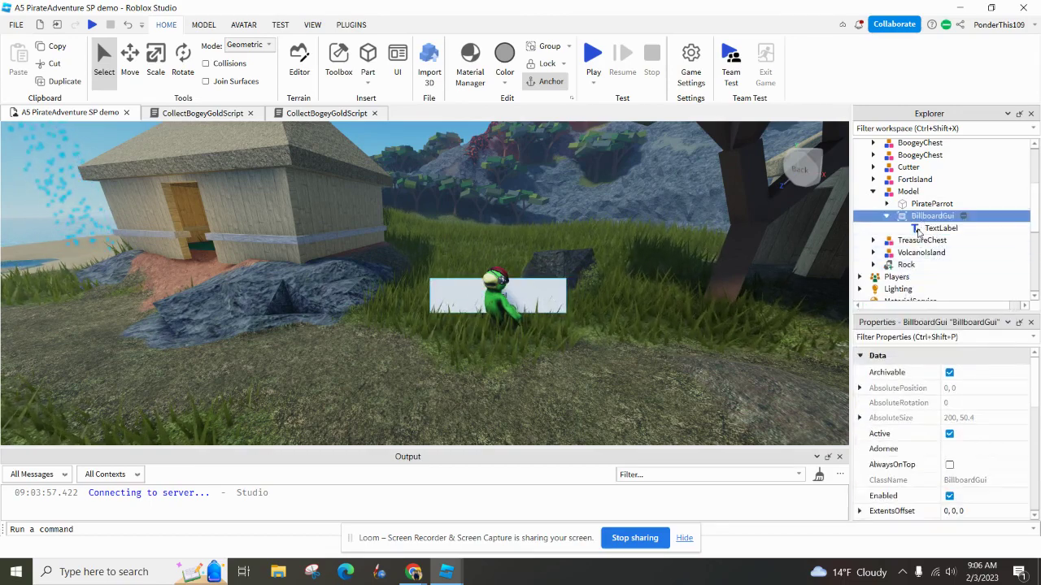
scroll(961, 385, down, 1)
scroll(961, 386, down, 3)
scroll(936, 390, down, 2)
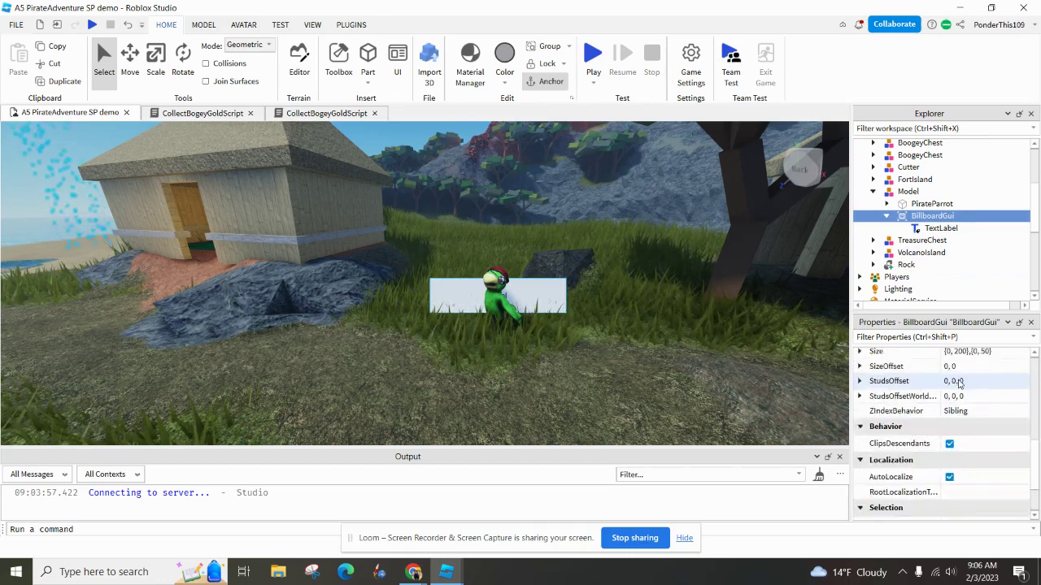
Set the BillboardGui's StudsOffsetWorldSpace Y to 2, then raise it to 4.
click(861, 397)
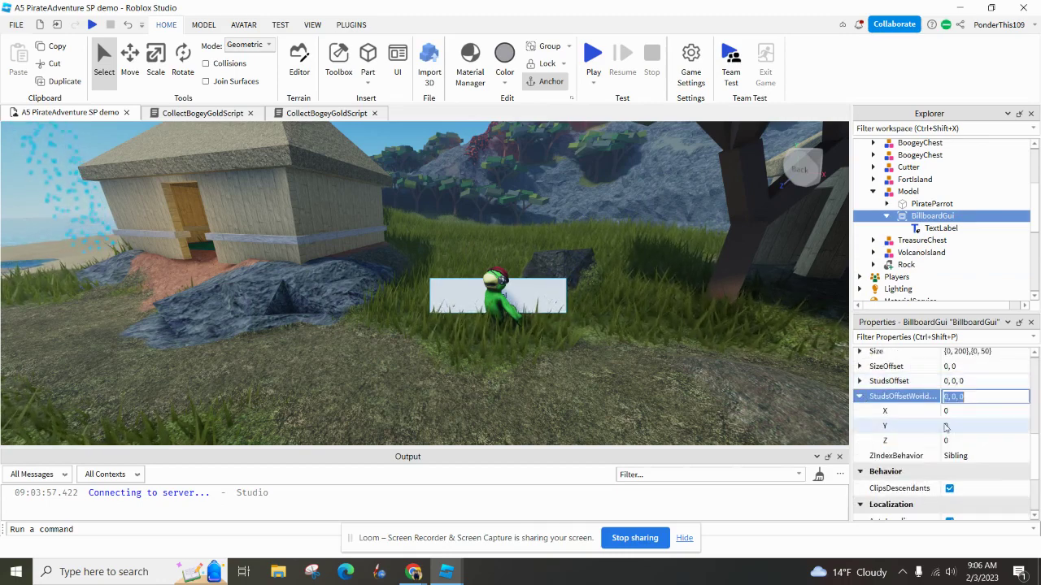
click(957, 427)
text(2)
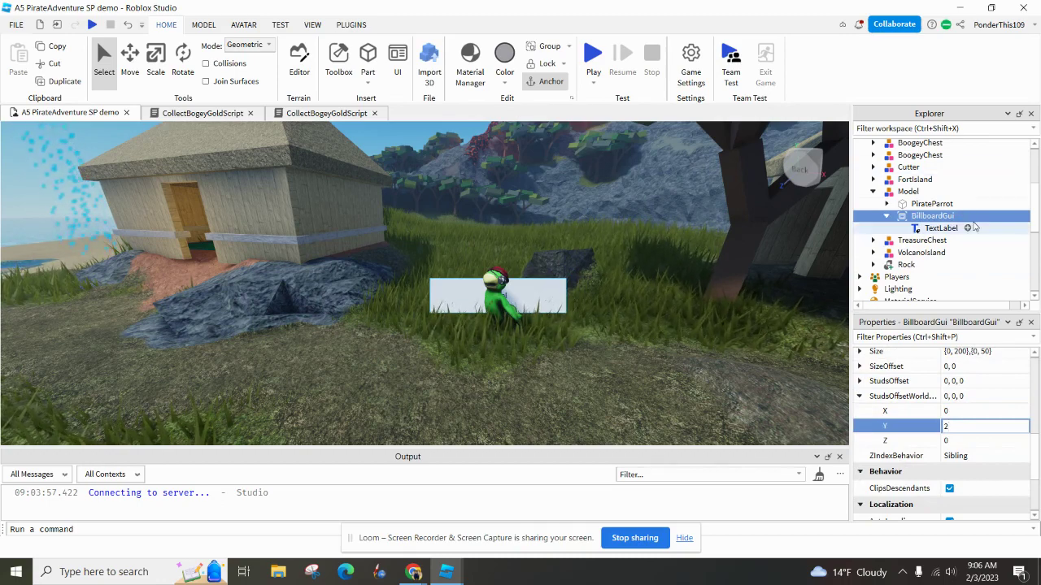
click(941, 229)
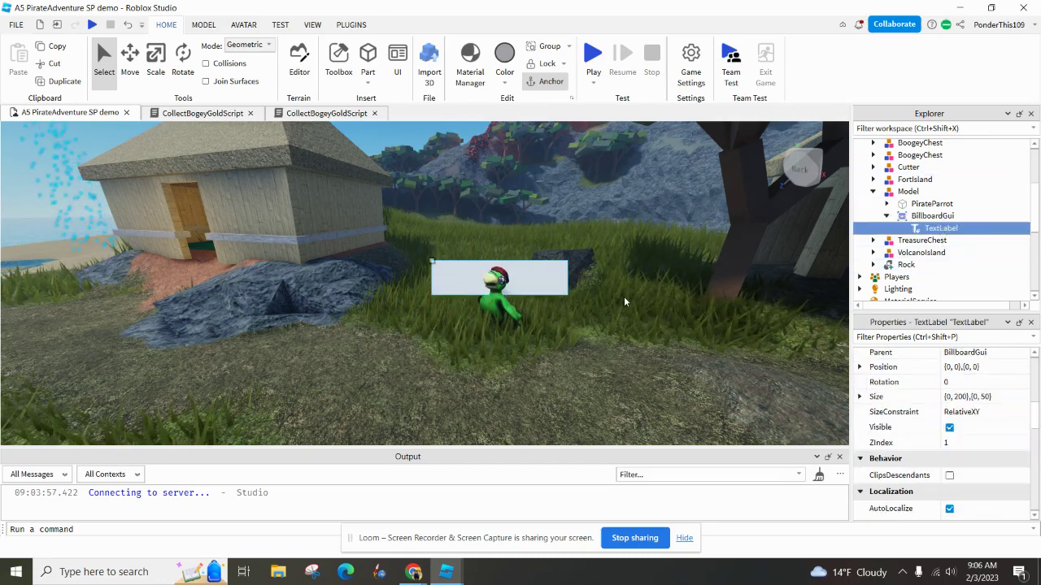
click(932, 216)
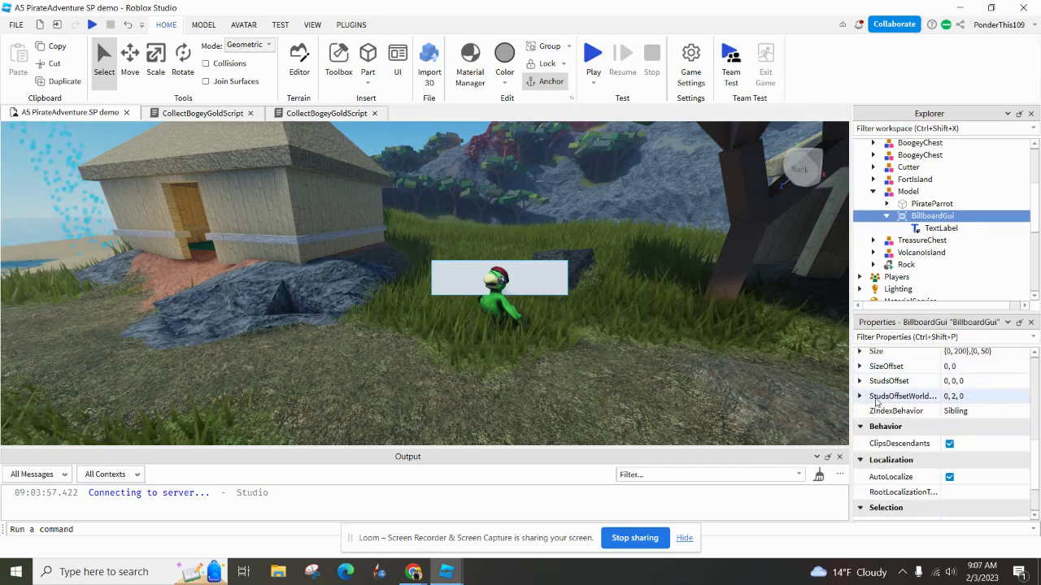
click(860, 397)
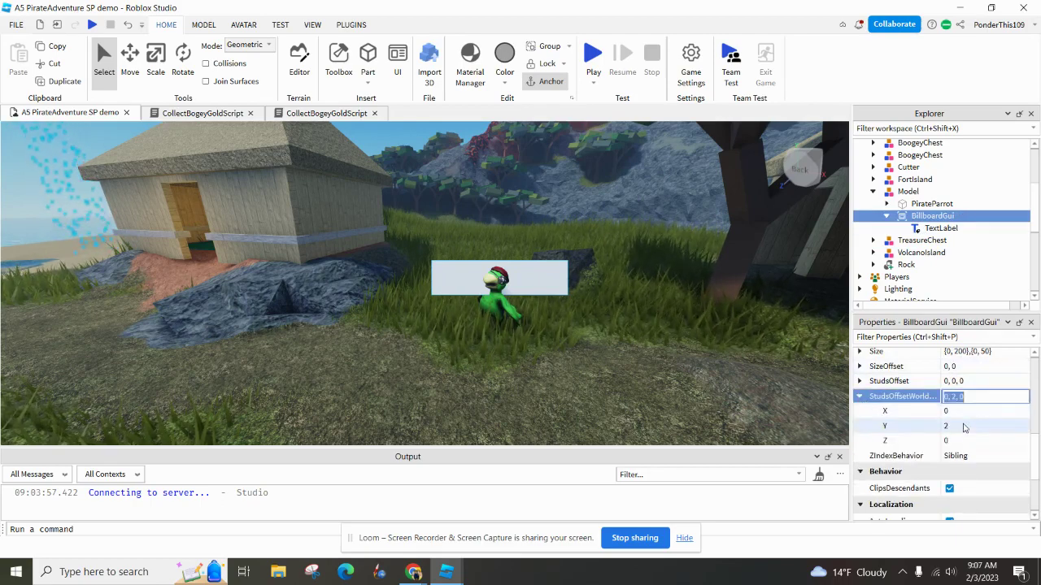
click(960, 427)
text(4)
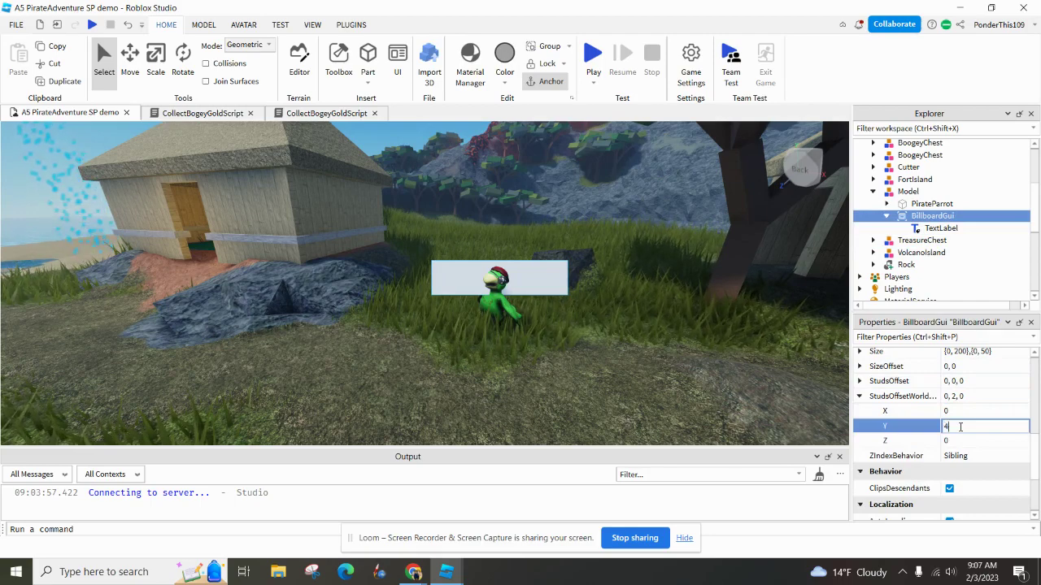
click(941, 228)
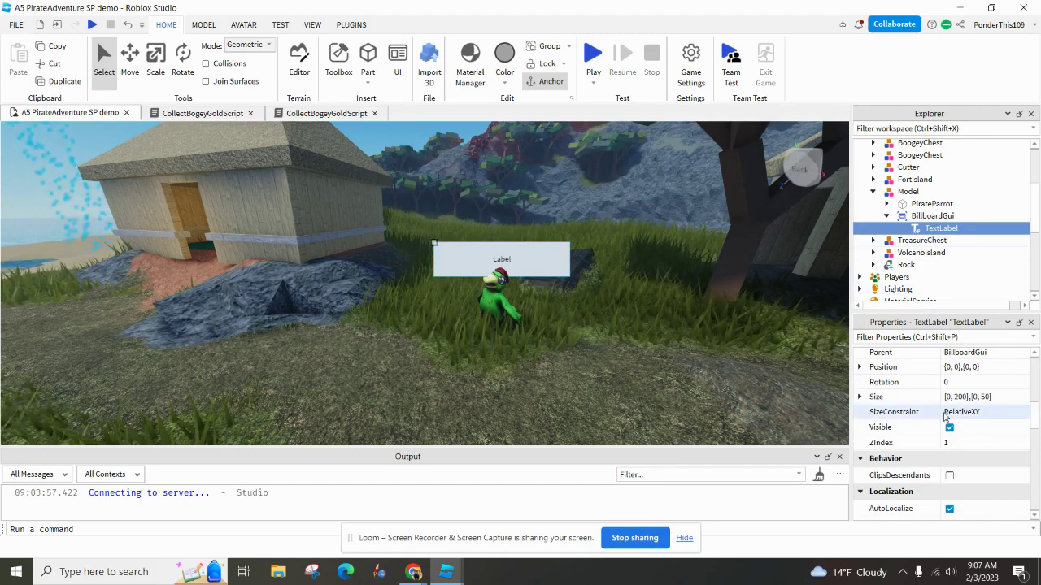
scroll(950, 411, down, 3)
scroll(952, 406, down, 2)
scroll(964, 394, down, 1)
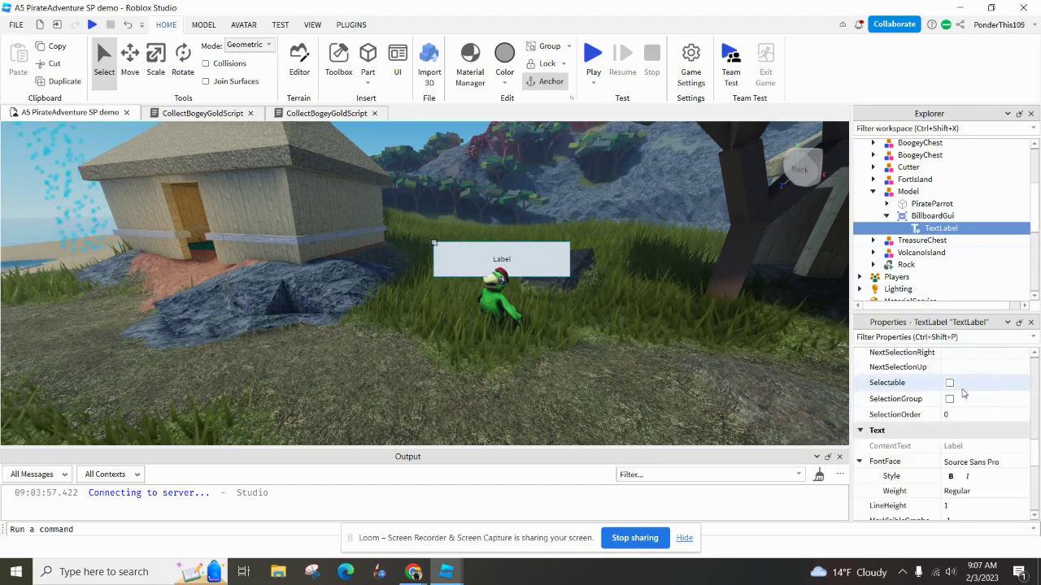
scroll(963, 393, down, 2)
scroll(952, 402, down, 1)
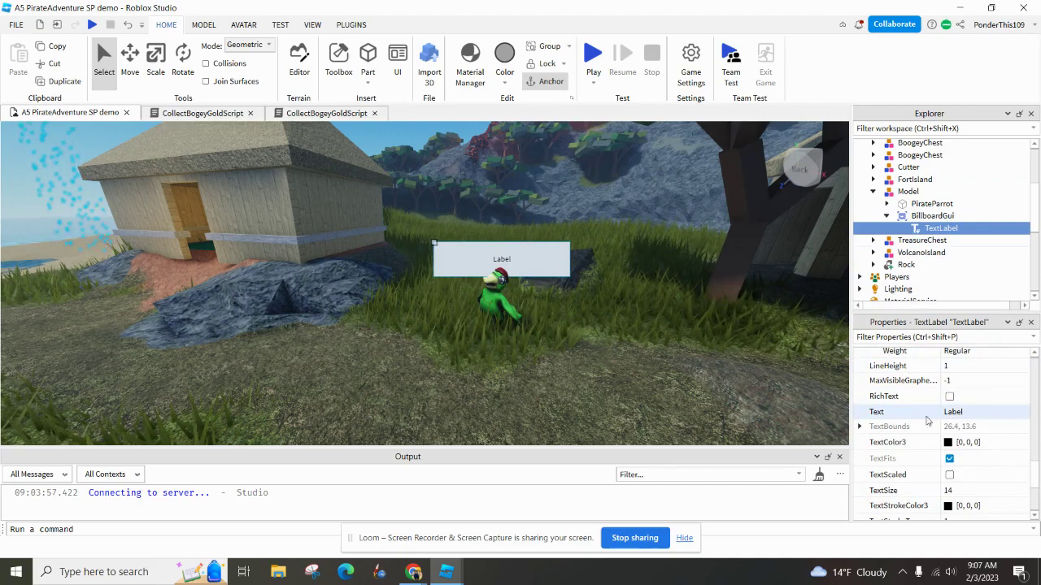
Change the TextLabel's Text property to 'Morgan'.
click(967, 414)
text(Morga)
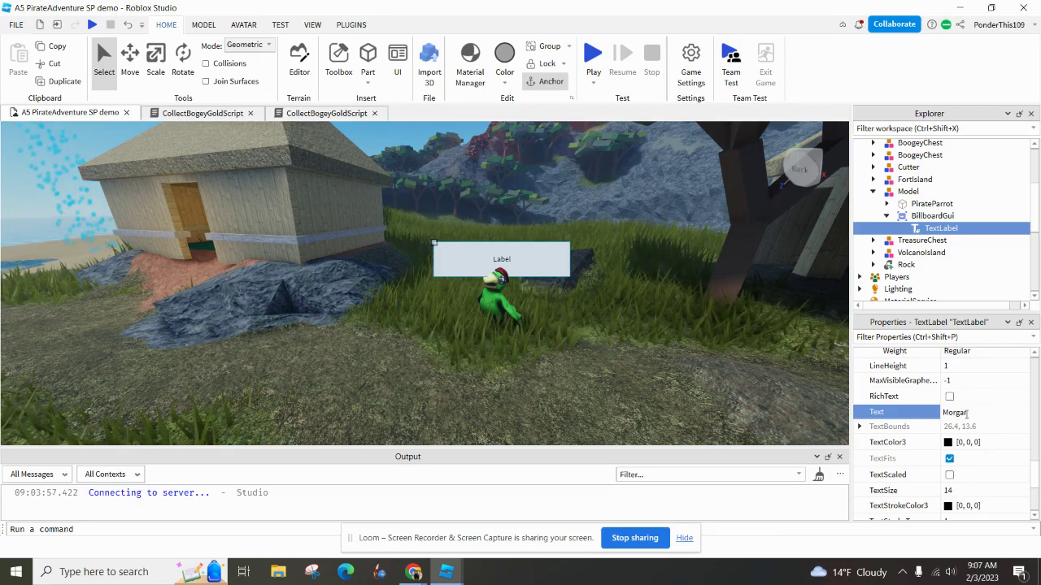
text(n)
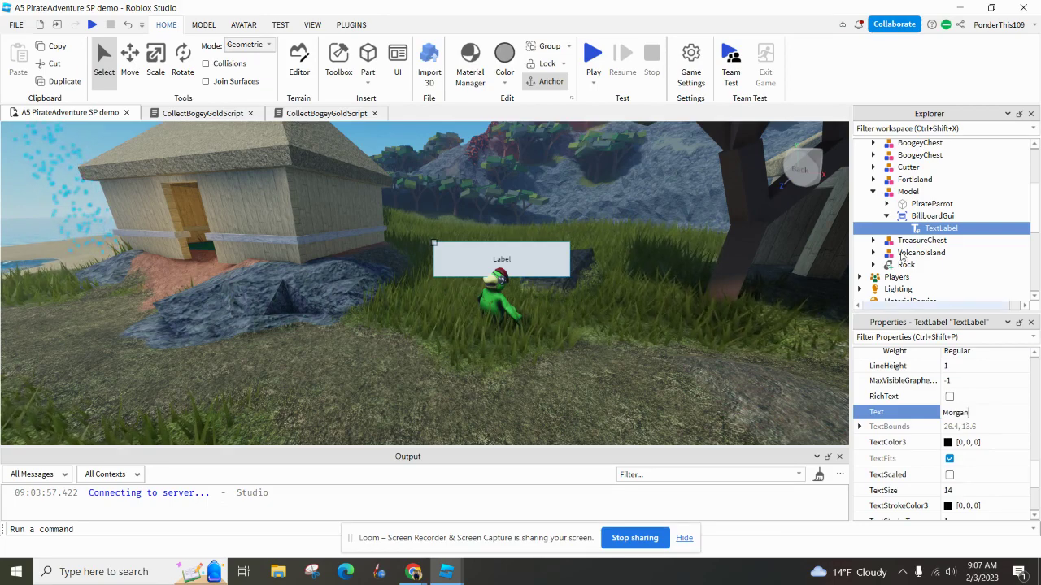
scroll(966, 413, up, 2)
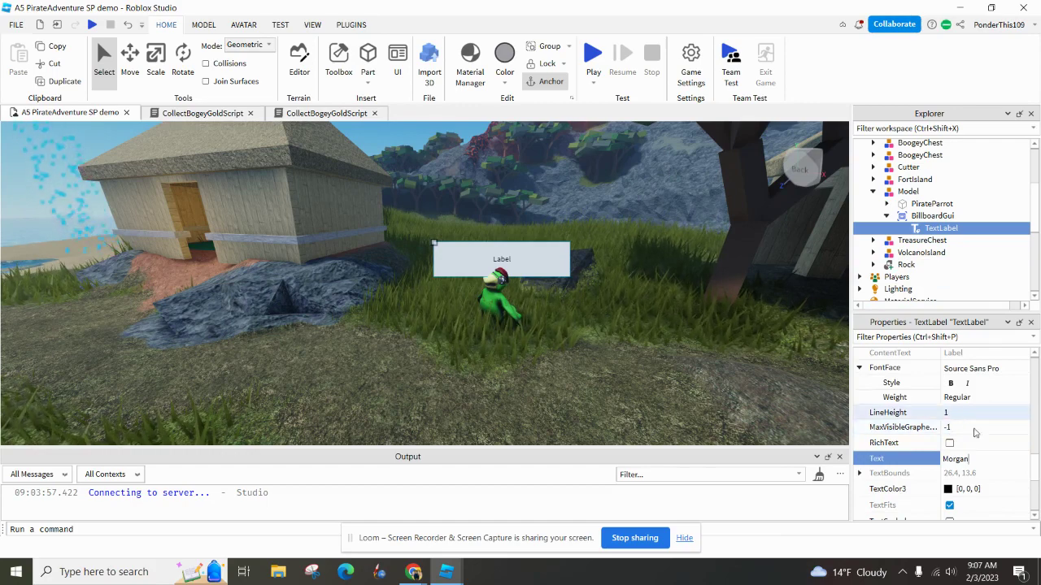
click(957, 413)
click(974, 371)
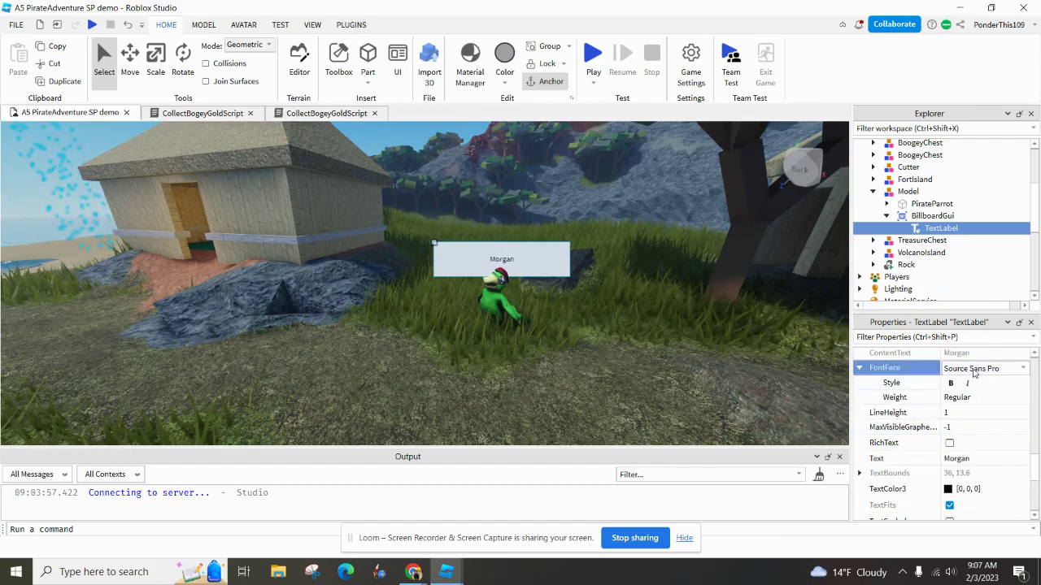
click(1022, 369)
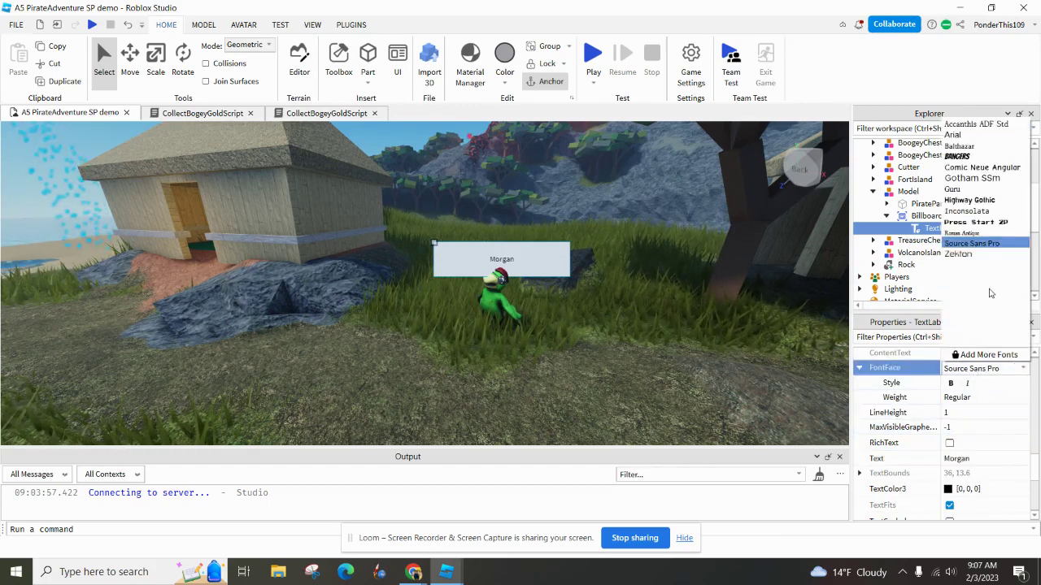
scroll(974, 192, down, 2)
scroll(974, 192, up, 1)
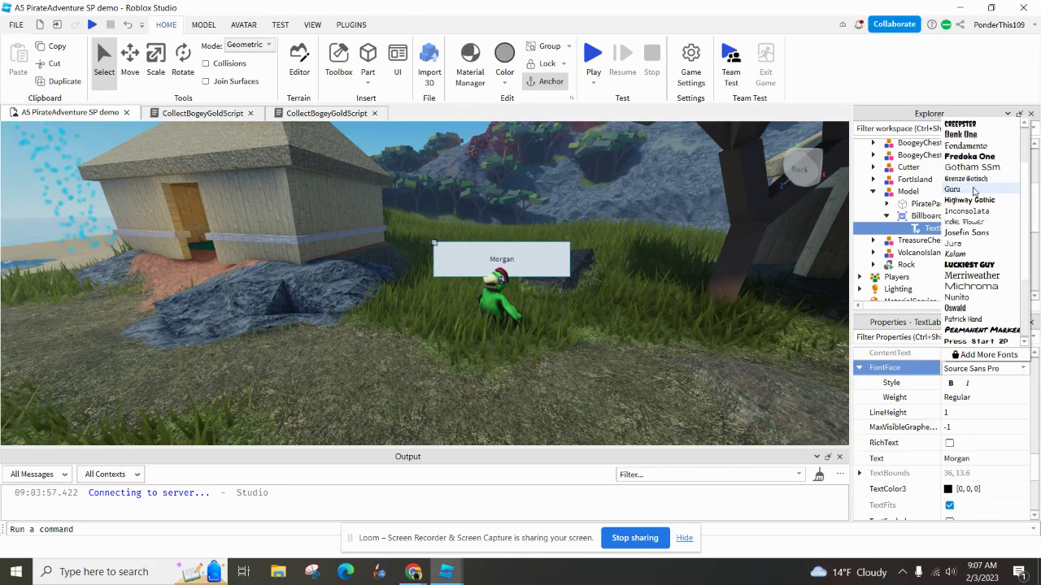
scroll(974, 192, up, 1)
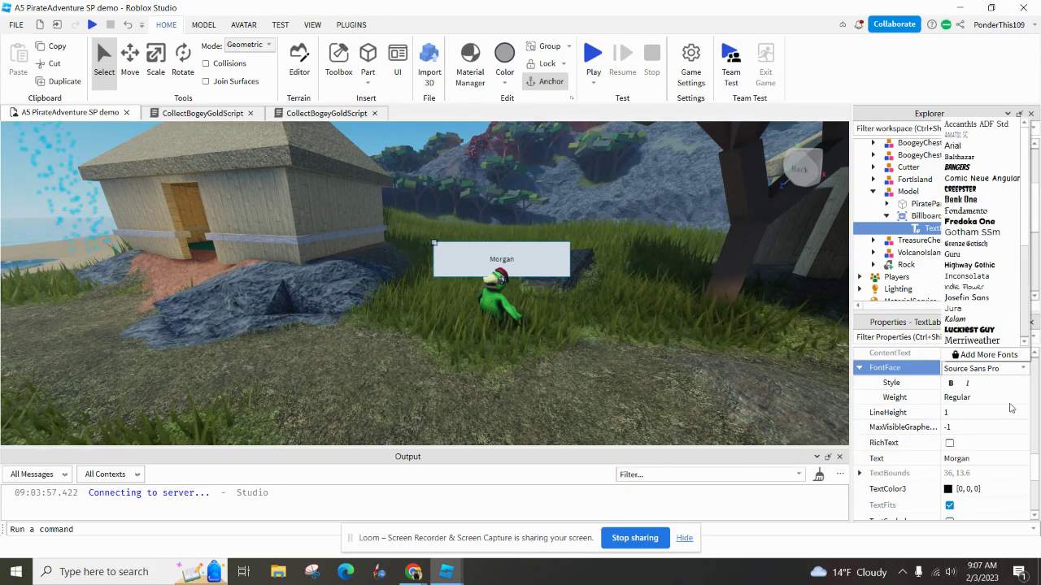
click(895, 395)
scroll(896, 392, down, 2)
scroll(897, 392, down, 3)
scroll(897, 392, up, 2)
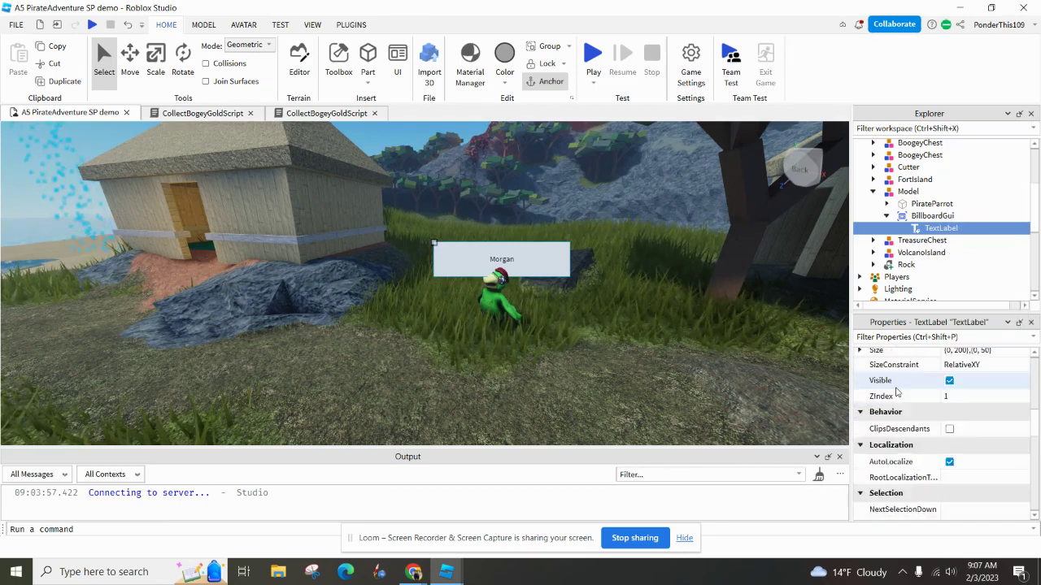
scroll(897, 392, up, 2)
scroll(898, 392, up, 3)
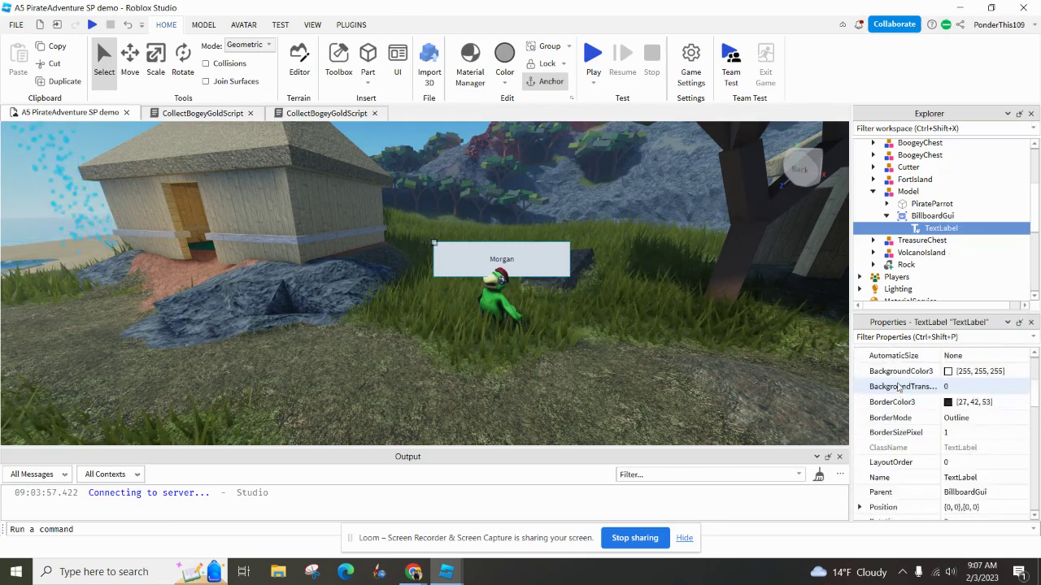
scroll(899, 389, up, 3)
Set the TextLabel's BackgroundTransparency to 1.
click(955, 435)
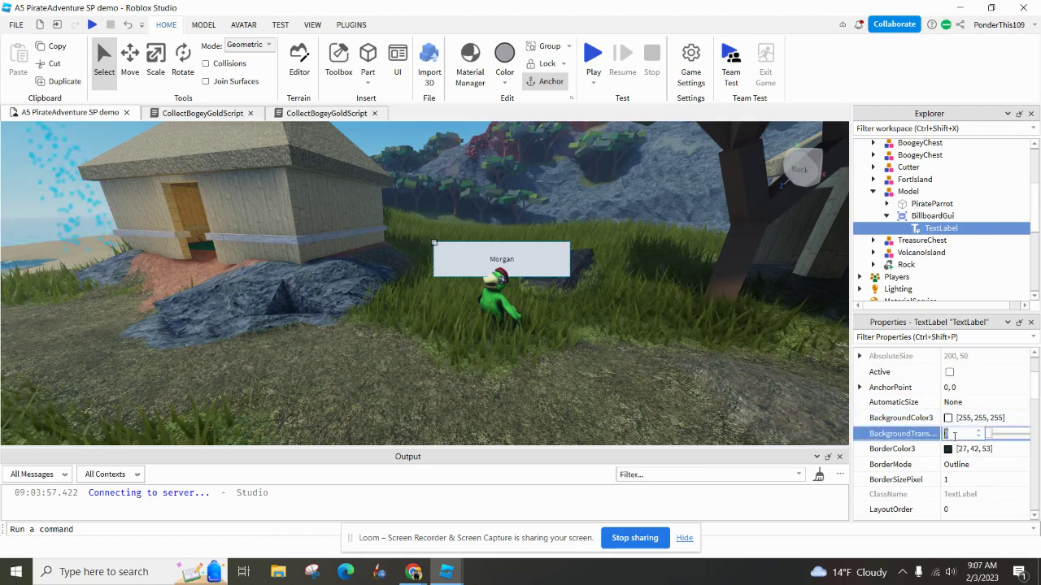
text(1)
key(Return)
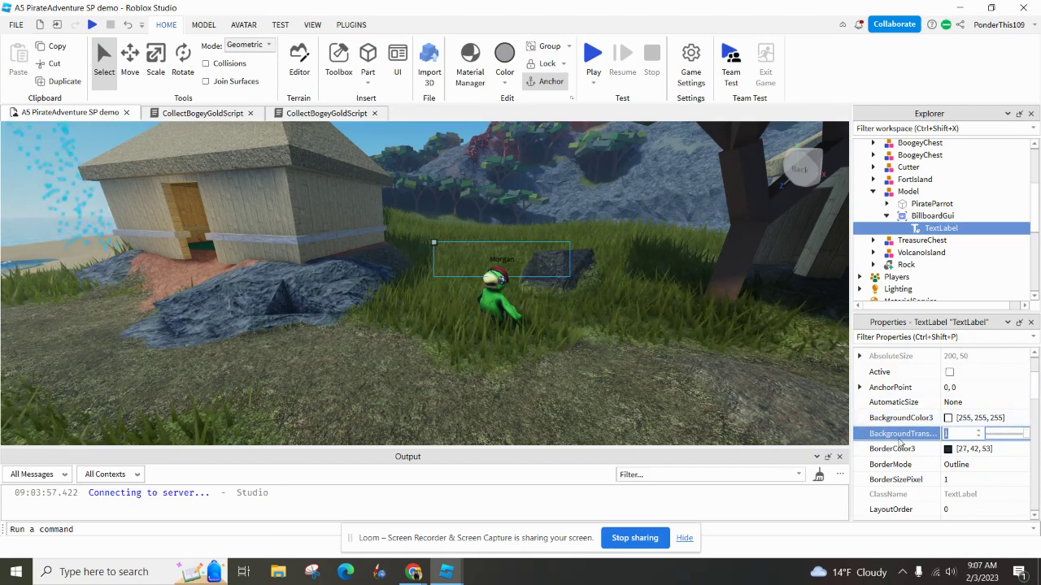
scroll(899, 431, down, 2)
scroll(895, 419, down, 1)
scroll(890, 406, down, 1)
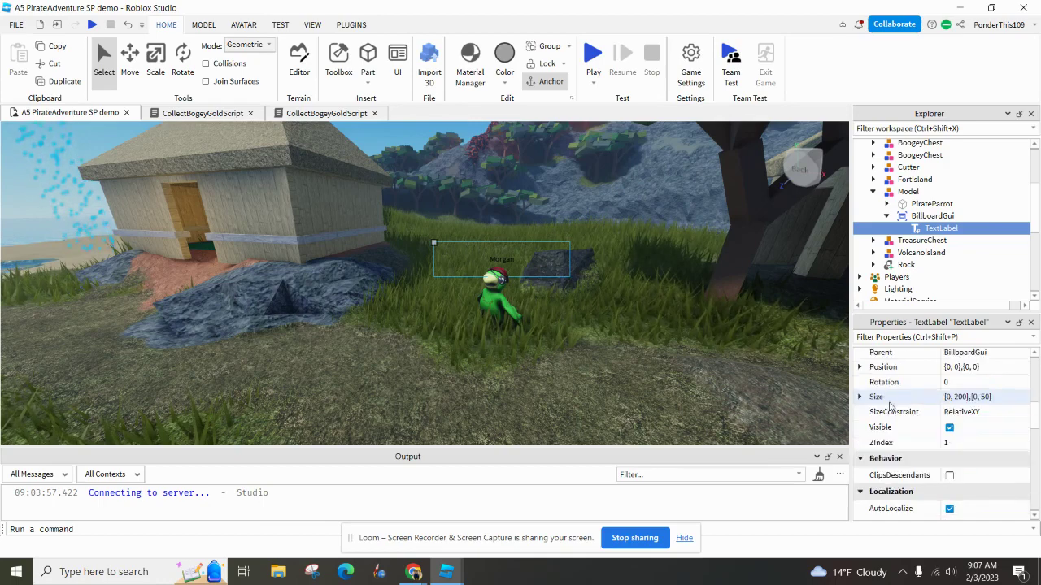
scroll(890, 406, down, 3)
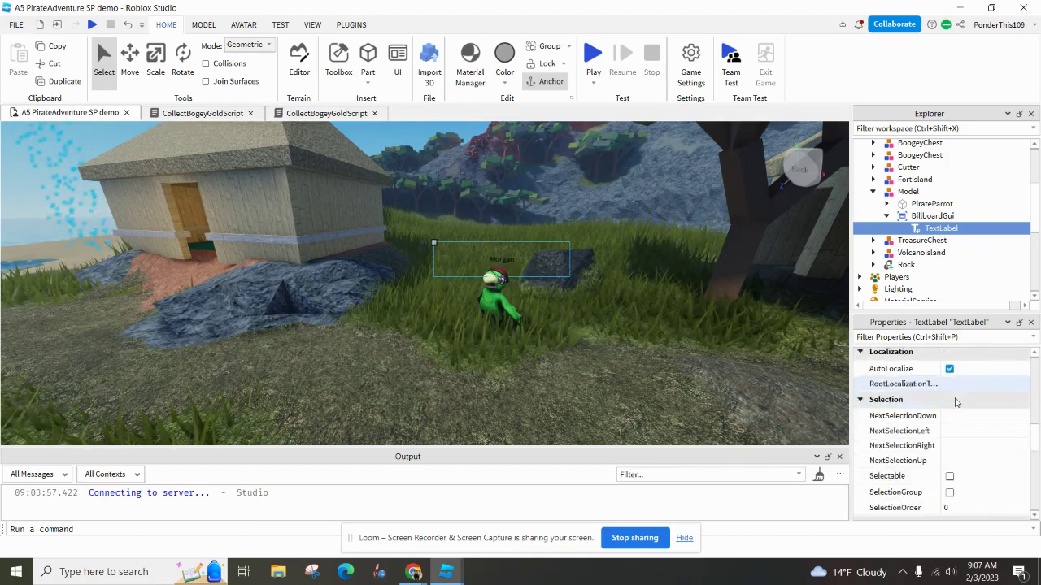
scroll(956, 402, down, 2)
scroll(951, 407, down, 1)
scroll(948, 415, down, 1)
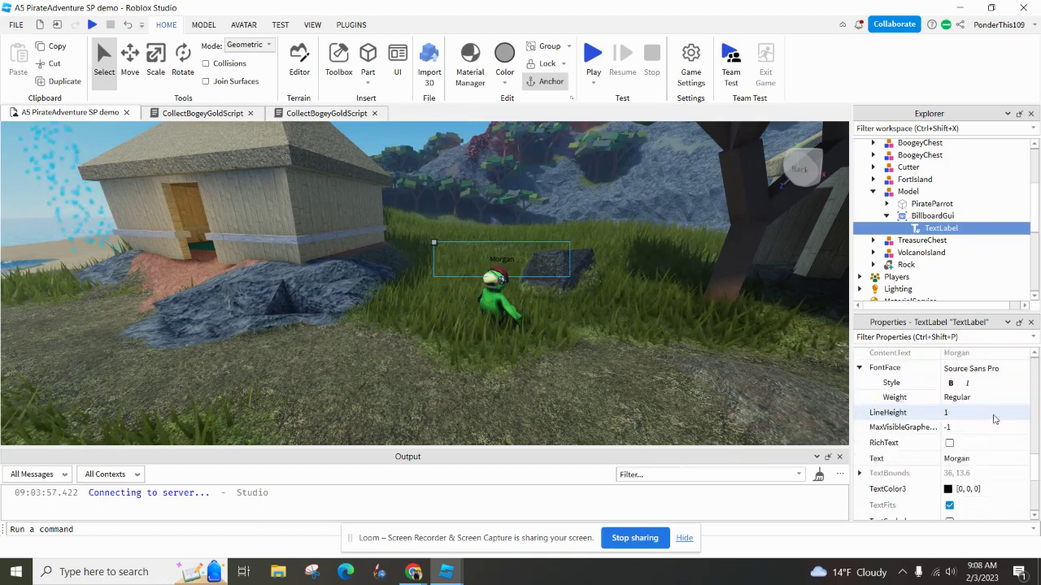
Set the TextLabel's TextColor3 to white, then clear the selection to preview it.
click(947, 490)
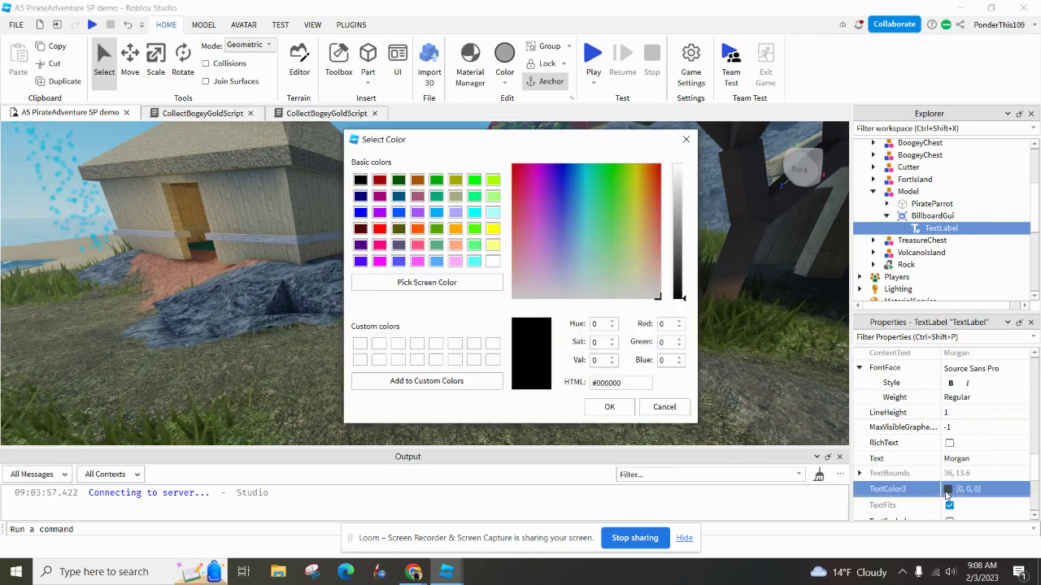
click(494, 261)
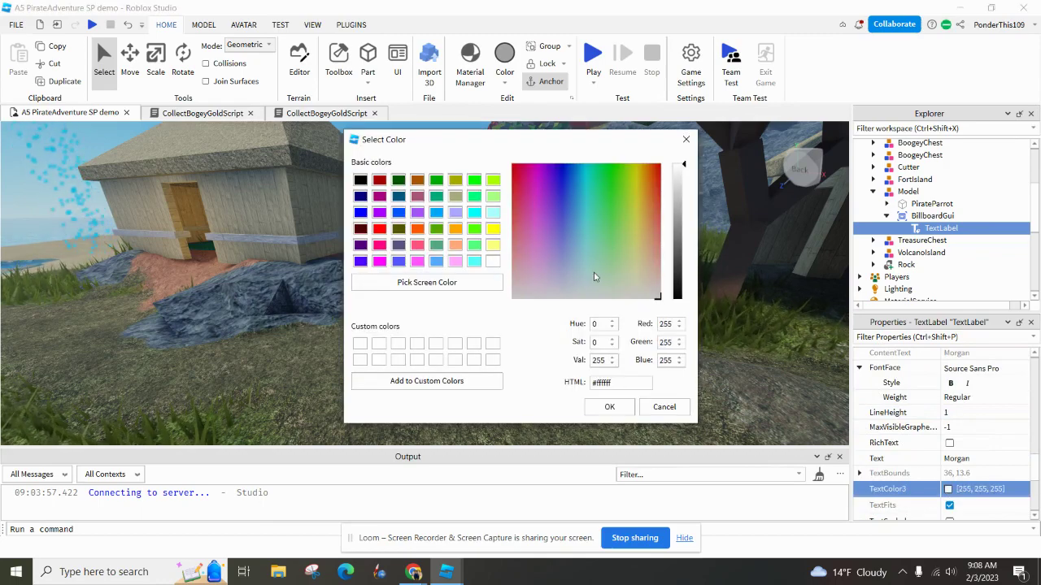
click(609, 408)
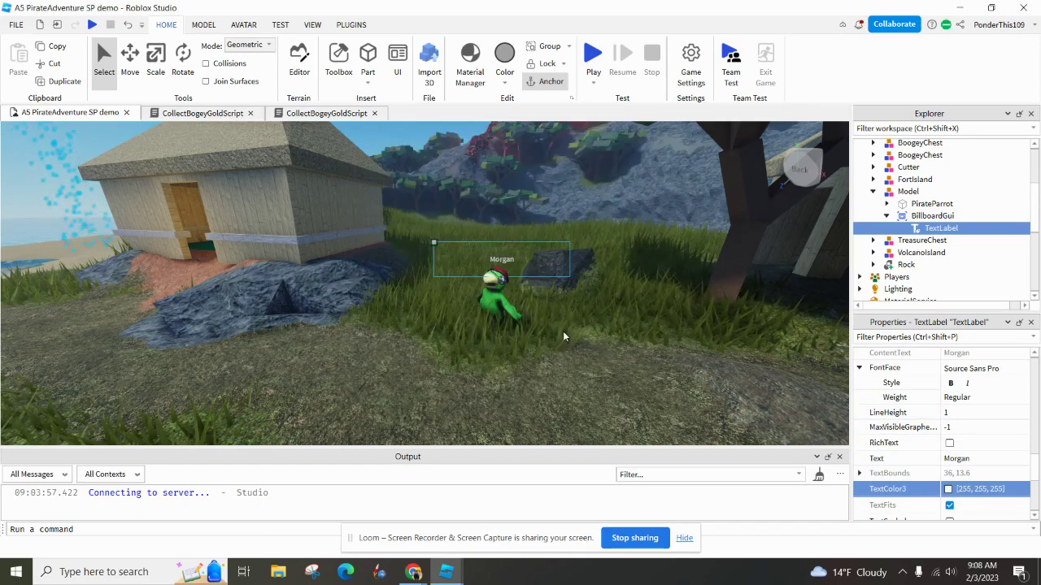
right_click(570, 325)
click(500, 301)
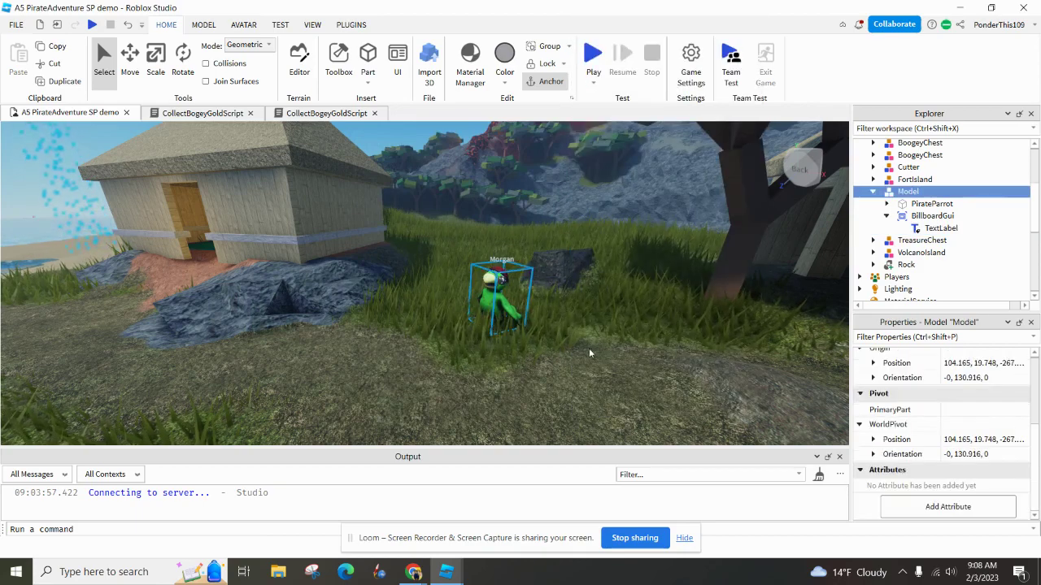
click(631, 343)
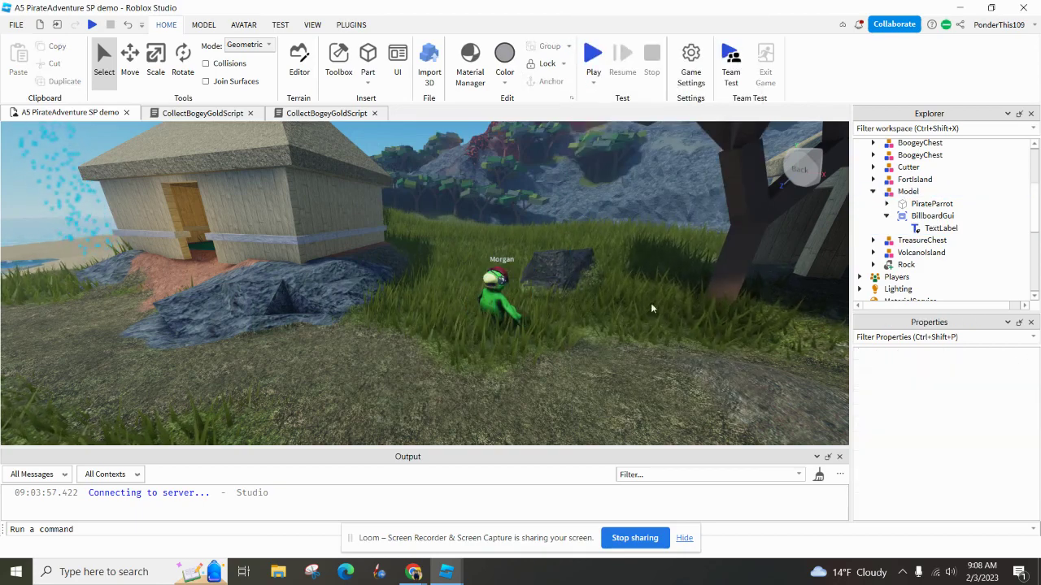